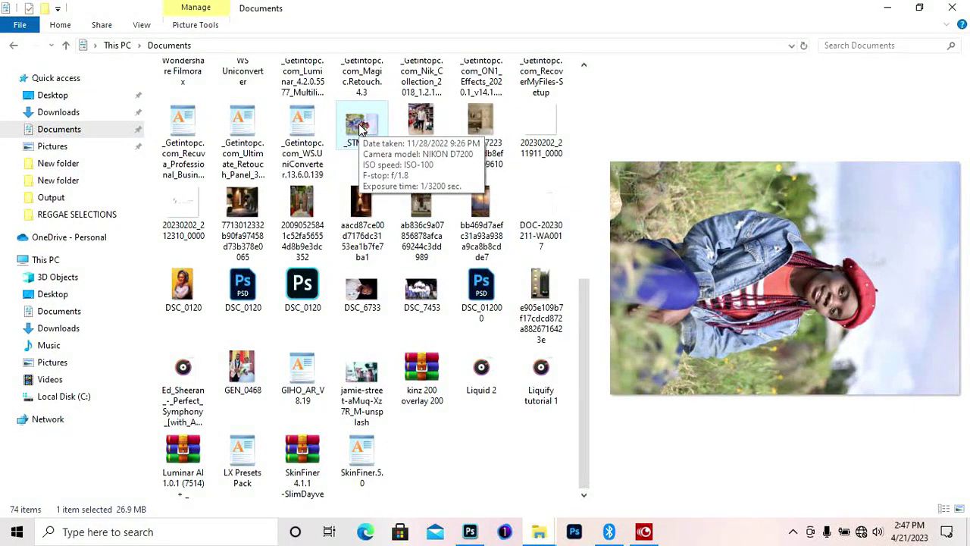
# - Drag _STM7367.NEF from File Explorer onto Photoshop so it opens in Camera Raw
pyautogui.moveTo(360, 129); pyautogui.dragTo(461, 54)
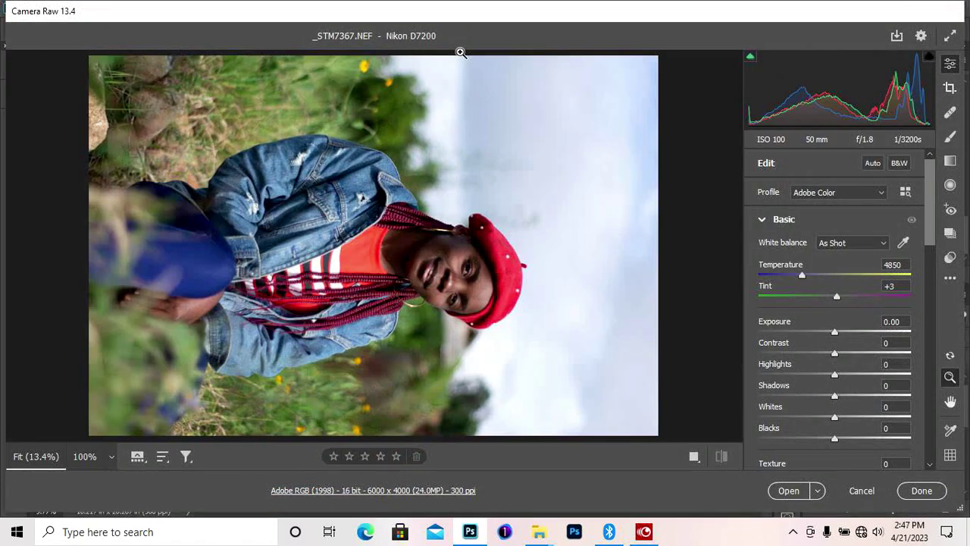
# - Rotate the photo 90° counter-clockwise to upright 4000 x 6000 portrait orientation, then return to adjustments
pyautogui.click(950, 88)
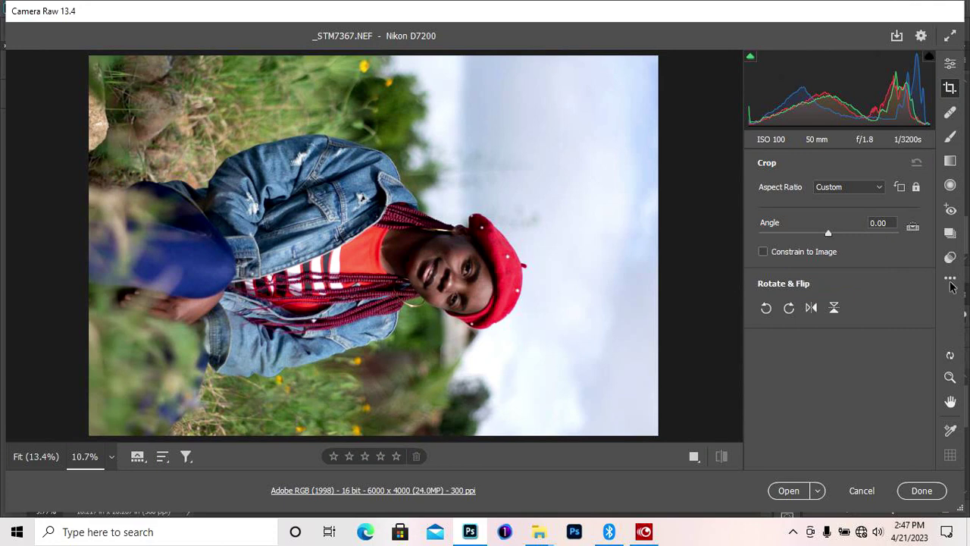
pyautogui.click(764, 308)
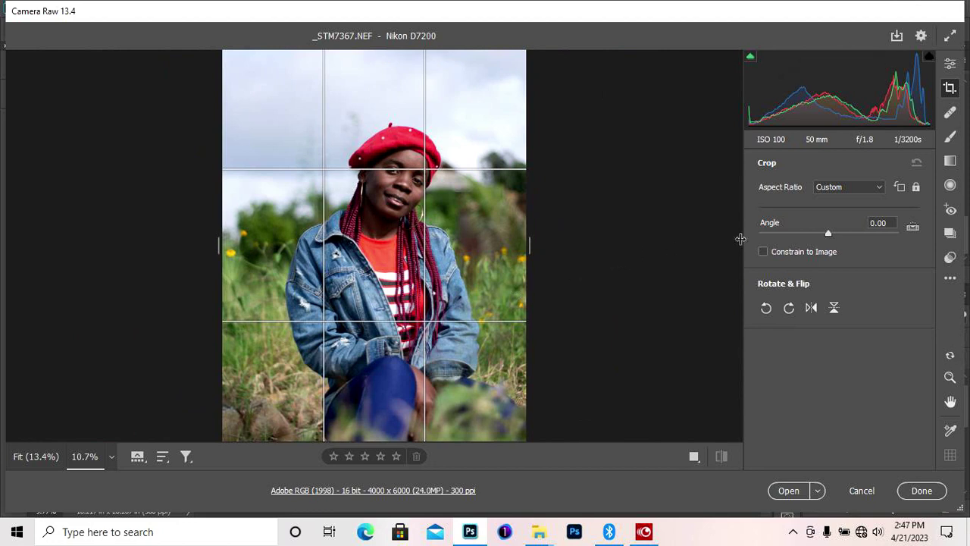
pyautogui.click(951, 67)
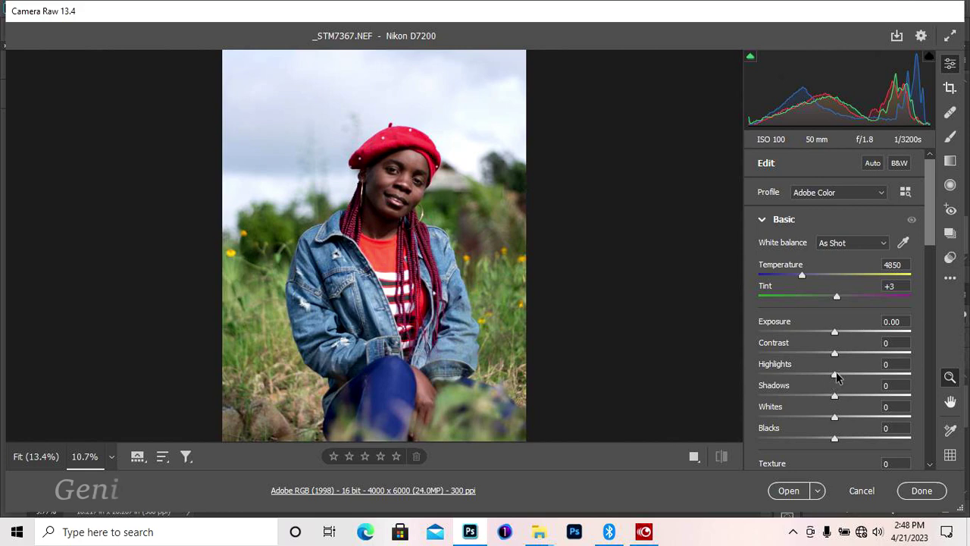
# - Set Highlights to -100, Shadows to +35 and Blacks to -27 in the Basic panel
pyautogui.moveTo(834, 376); pyautogui.dragTo(786, 379)
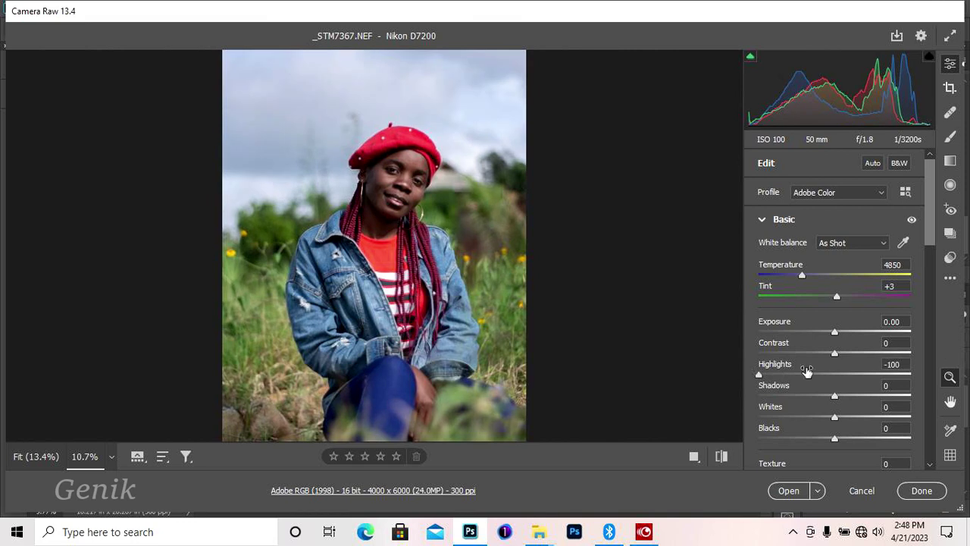
pyautogui.moveTo(833, 395); pyautogui.dragTo(859, 396)
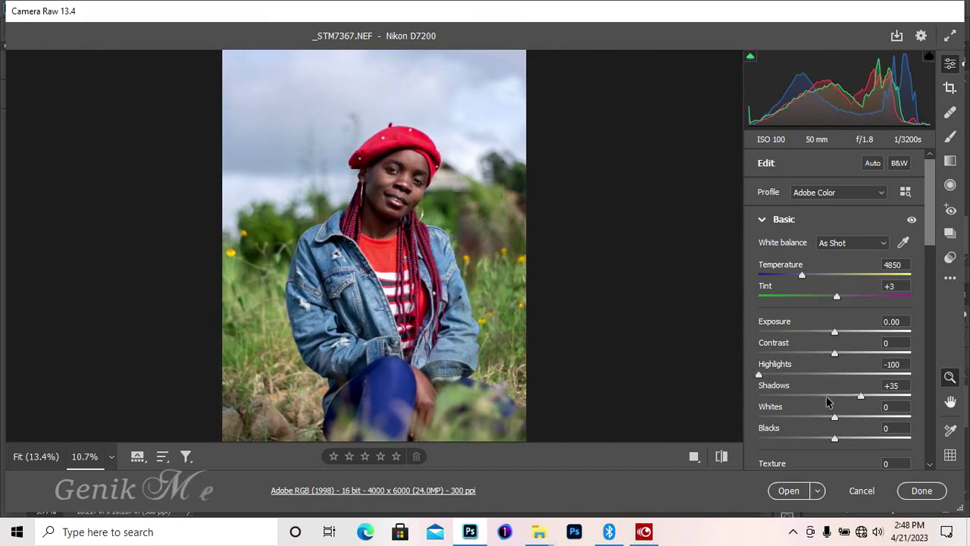
pyautogui.moveTo(834, 440); pyautogui.dragTo(795, 414)
# - In HSL Luminance, darken Blues to -29 and Greens to -21, leaving Aquas at 0
pyautogui.scroll(-3, 815, 385)
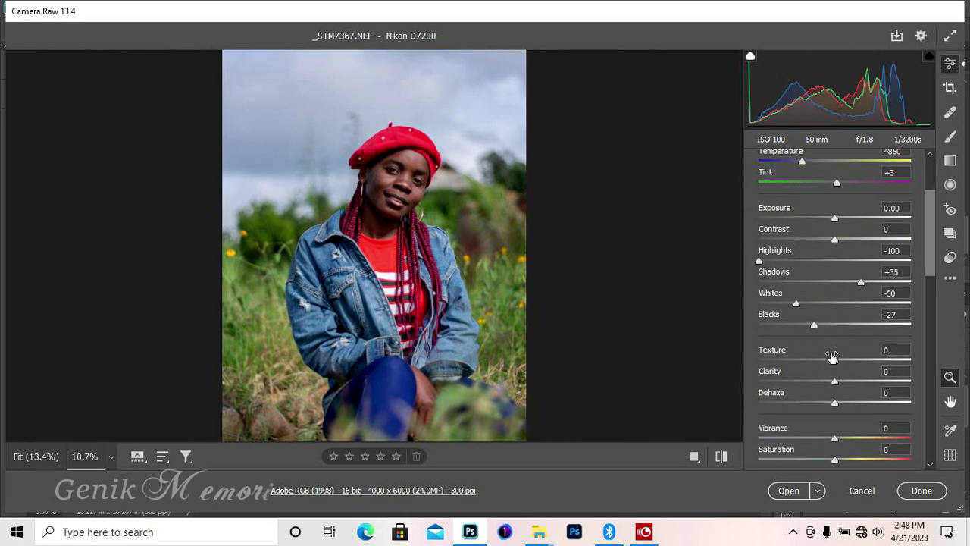
pyautogui.scroll(-1, 825, 349)
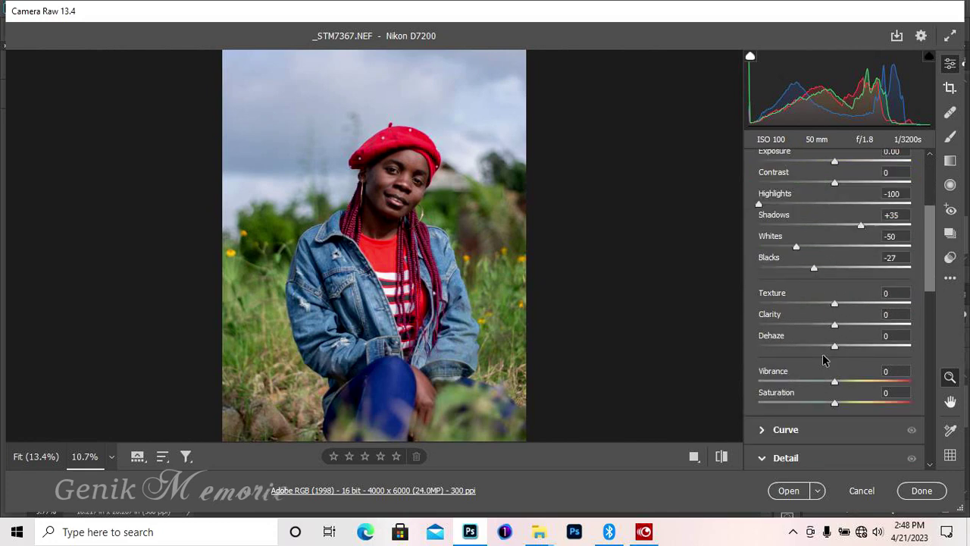
pyautogui.scroll(-4, 825, 359)
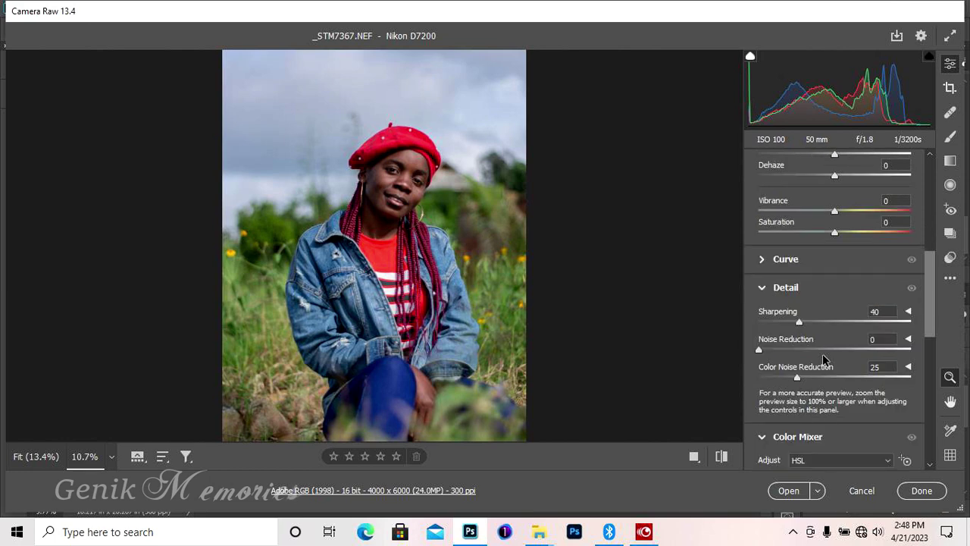
pyautogui.scroll(-2, 824, 360)
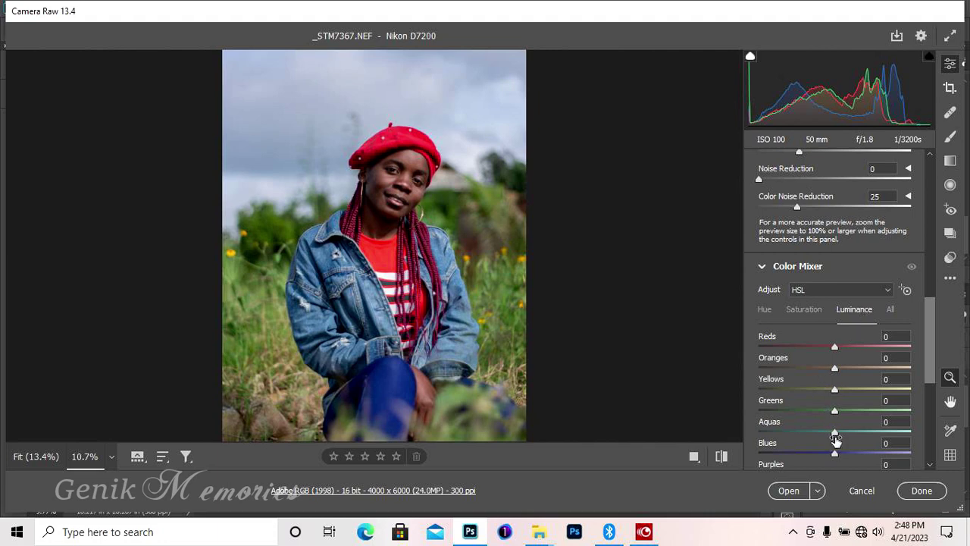
pyautogui.moveTo(834, 454); pyautogui.dragTo(812, 451)
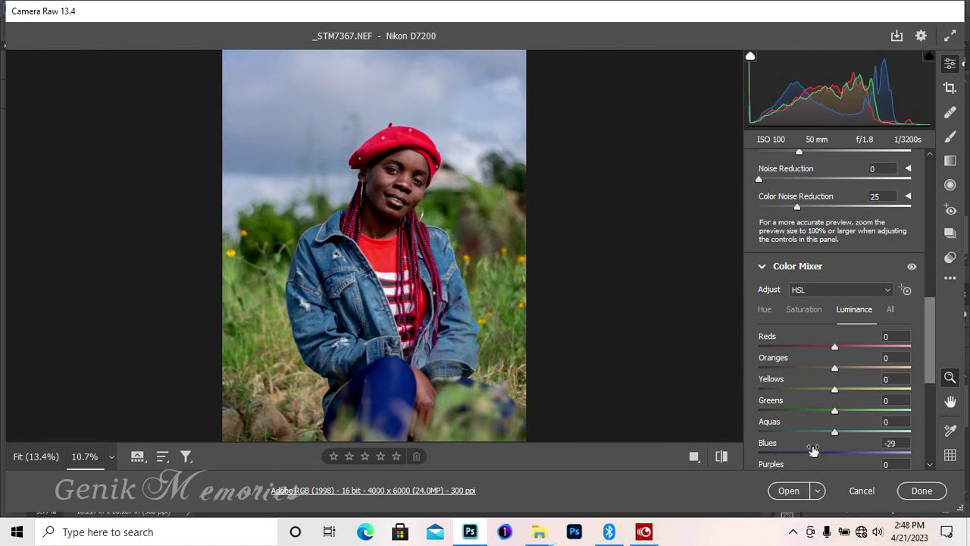
pyautogui.scroll(-1, 839, 405)
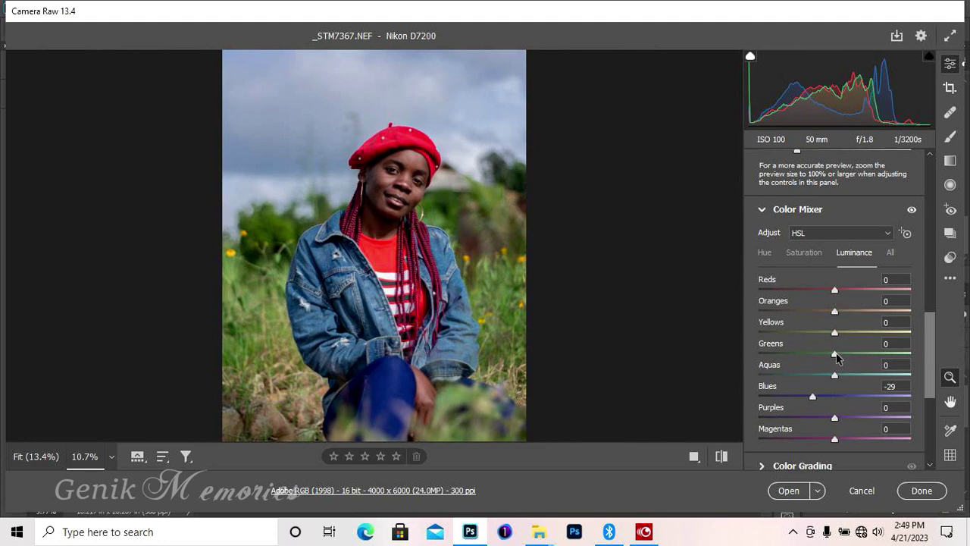
pyautogui.moveTo(836, 353); pyautogui.dragTo(820, 353)
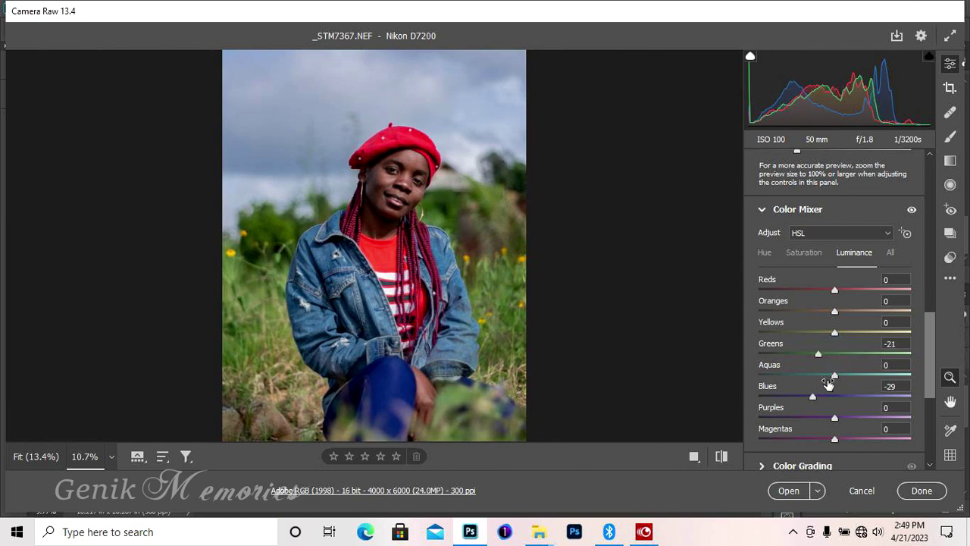
pyautogui.moveTo(834, 379)
pyautogui.mouseDown()
pyautogui.moveTo(860, 371)
pyautogui.moveTo(764, 367)
pyautogui.moveTo(845, 373)
pyautogui.moveTo(826, 368)
pyautogui.moveTo(833, 377)
pyautogui.mouseUp()
# - Check the Before/After split view, then open the edited photo in Photoshop
pyautogui.scroll(-3, 820, 337)
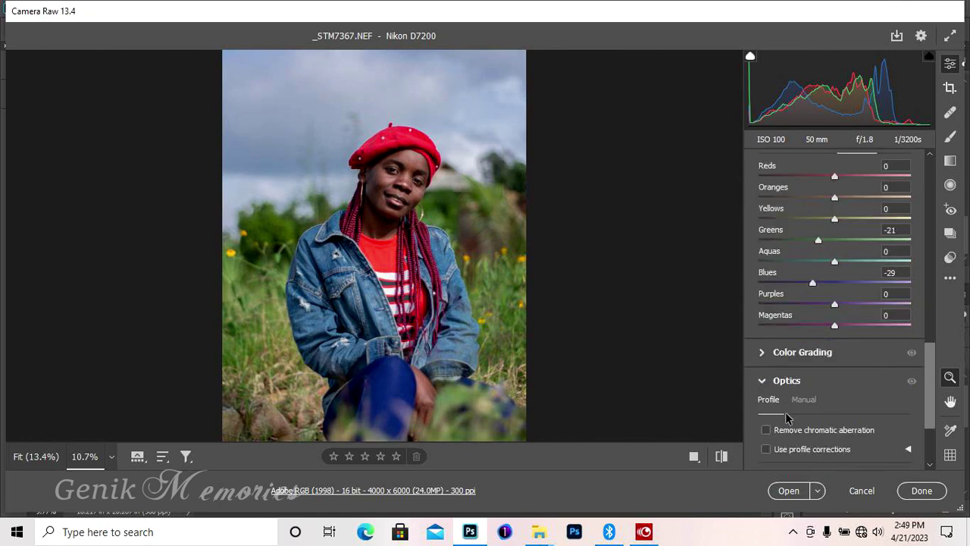
pyautogui.scroll(-3, 785, 411)
pyautogui.scroll(8, 785, 401)
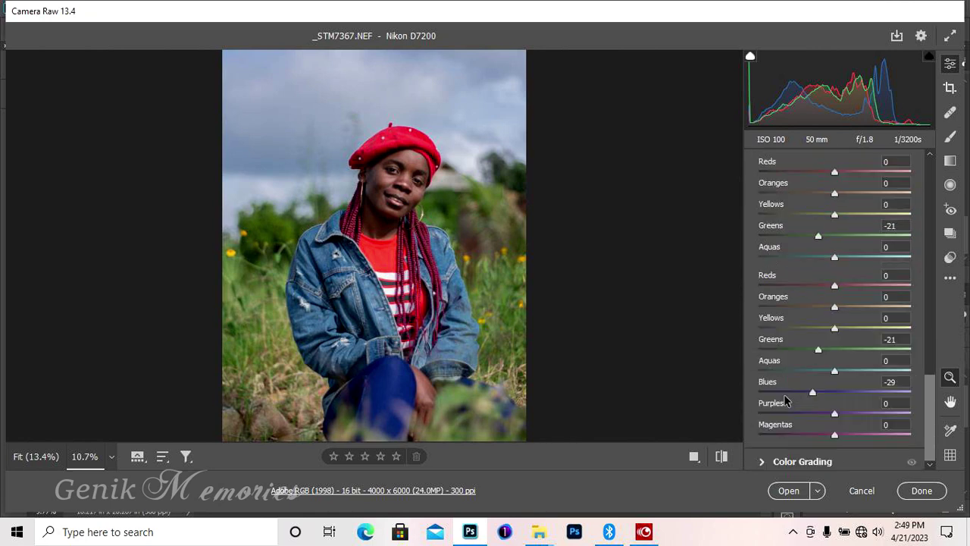
pyautogui.click(693, 458)
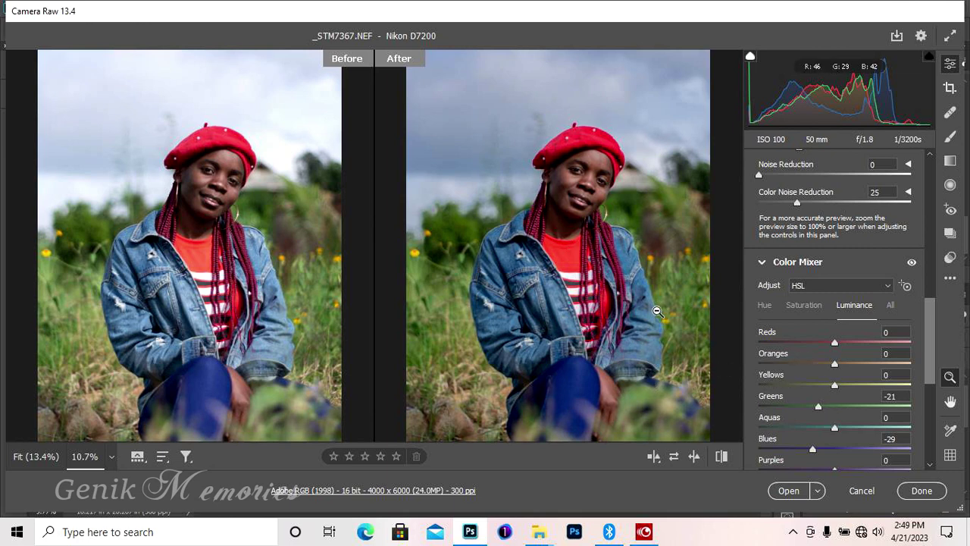
pyautogui.click(788, 490)
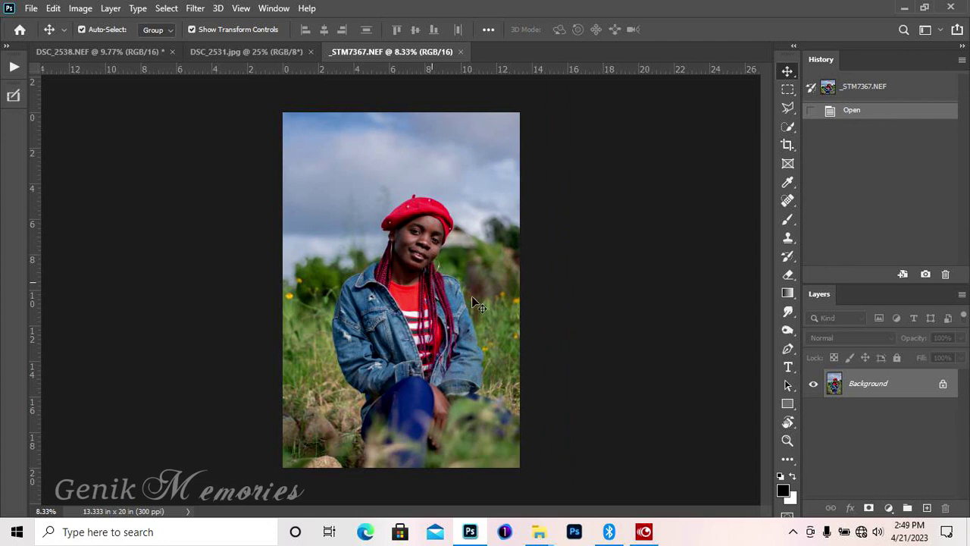
# - Add a Selective Color layer with Greens at Cyan -82, Magenta +63 and Yellow +23
pyautogui.click(890, 506)
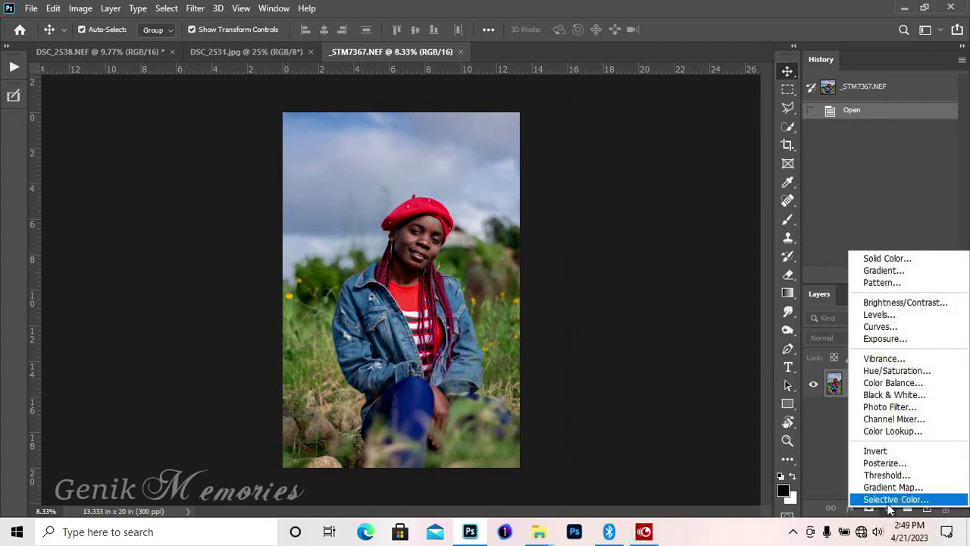
pyautogui.click(889, 499)
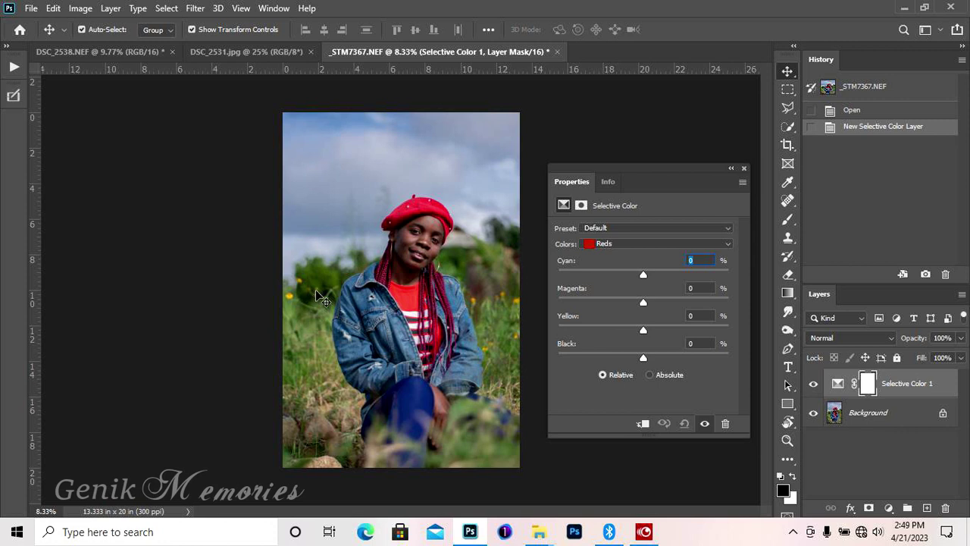
pyautogui.click(619, 245)
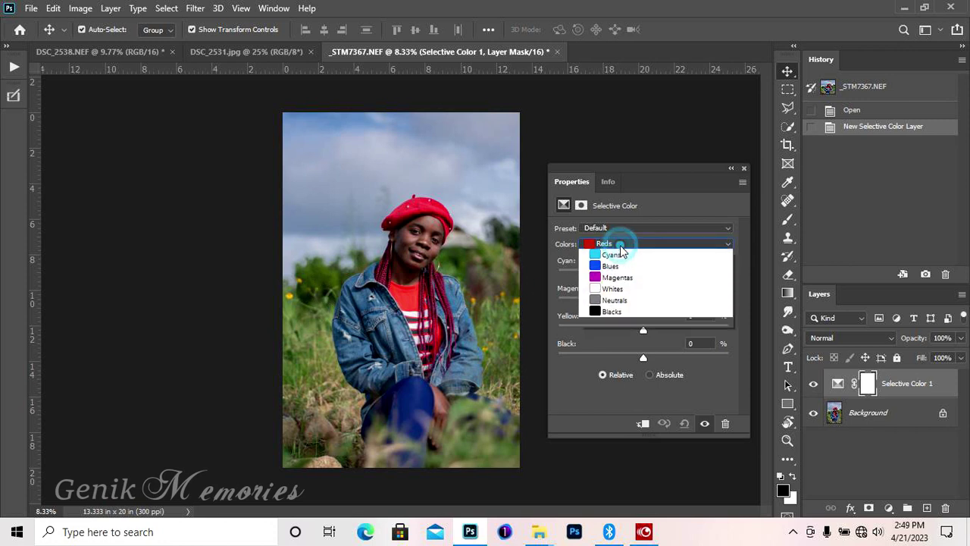
pyautogui.click(614, 277)
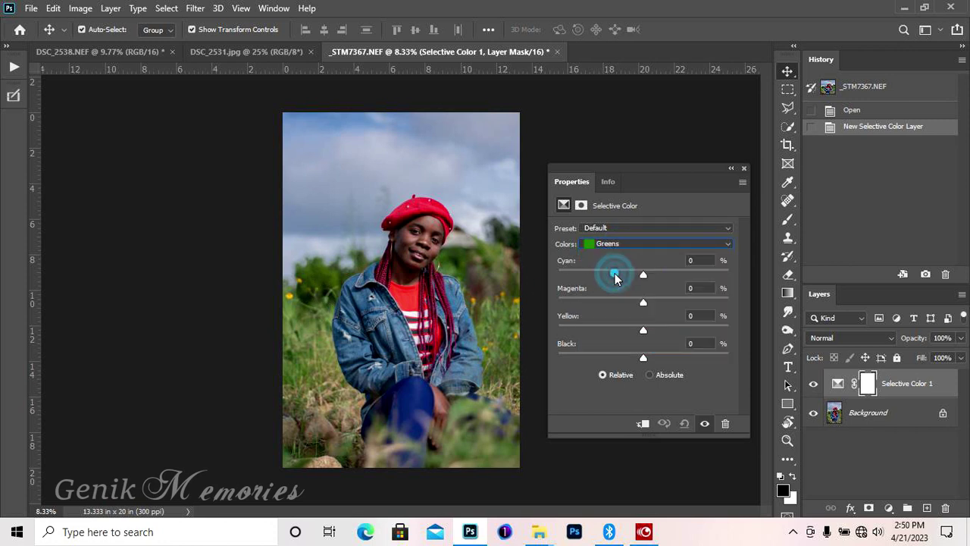
pyautogui.moveTo(643, 302); pyautogui.dragTo(739, 294)
pyautogui.moveTo(643, 273); pyautogui.dragTo(550, 277)
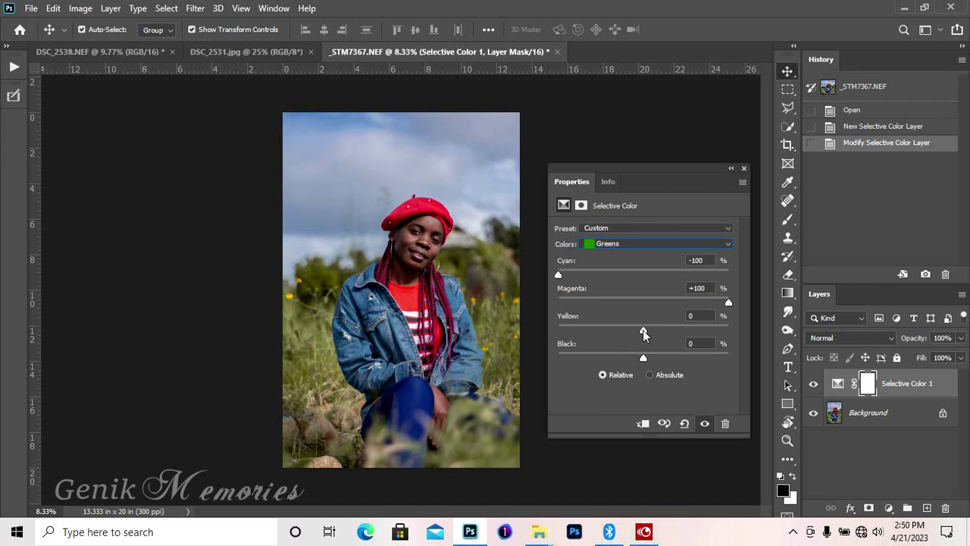
pyautogui.moveTo(642, 331); pyautogui.dragTo(580, 331)
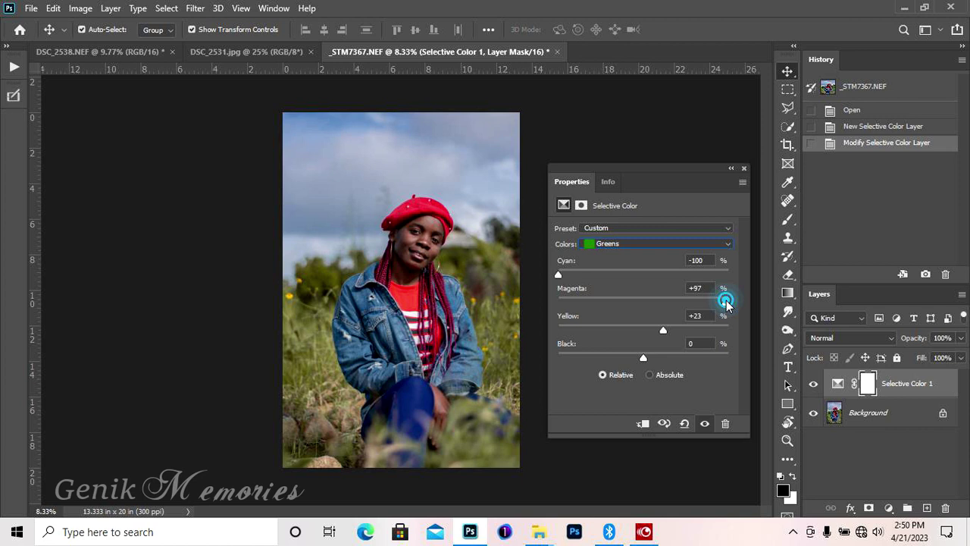
pyautogui.moveTo(725, 300); pyautogui.dragTo(696, 300)
pyautogui.moveTo(557, 276); pyautogui.dragTo(565, 276)
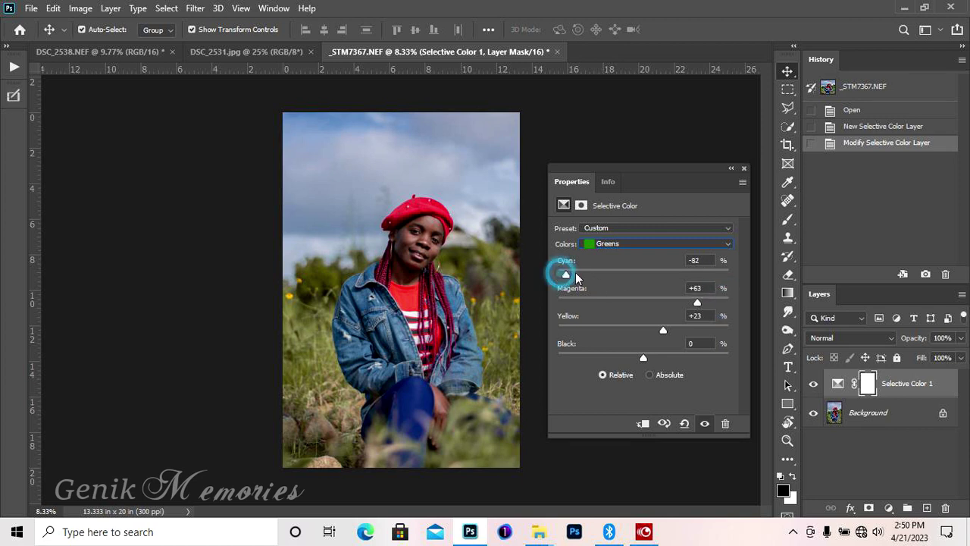
# - Set Selective Color Yellows to Magenta +78 and Cyan -56, then hide the grade to compare
pyautogui.click(627, 243)
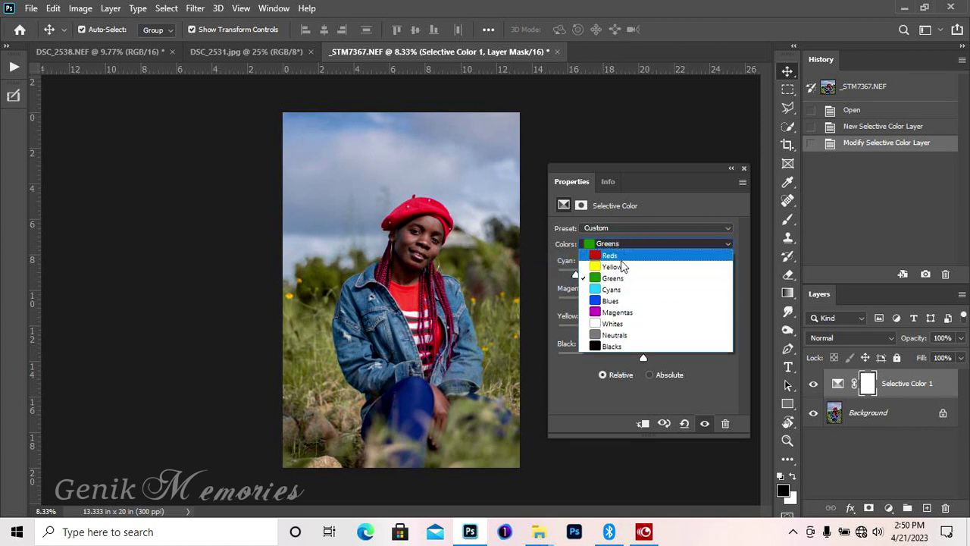
pyautogui.click(620, 267)
pyautogui.moveTo(644, 303); pyautogui.dragTo(691, 303)
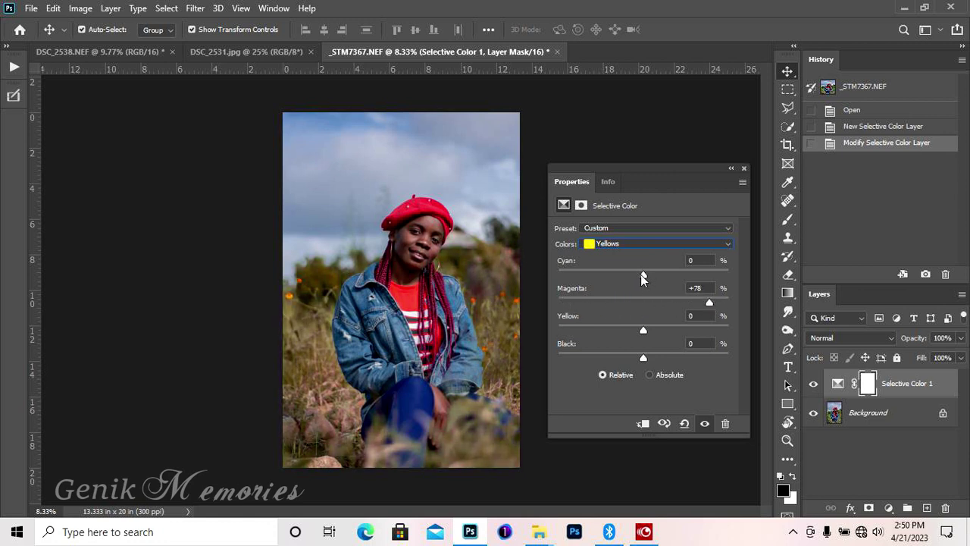
pyautogui.moveTo(640, 275); pyautogui.dragTo(590, 276)
pyautogui.moveTo(591, 272); pyautogui.dragTo(593, 273)
pyautogui.click(744, 168)
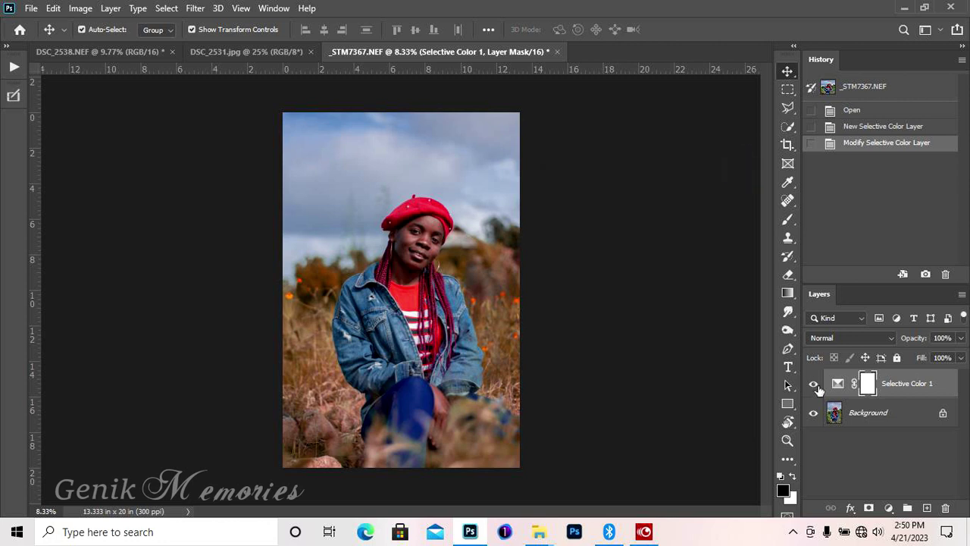
pyautogui.click(815, 385)
# - Toggle the Selective Color grade off and on to compare the full view
pyautogui.click(815, 385)
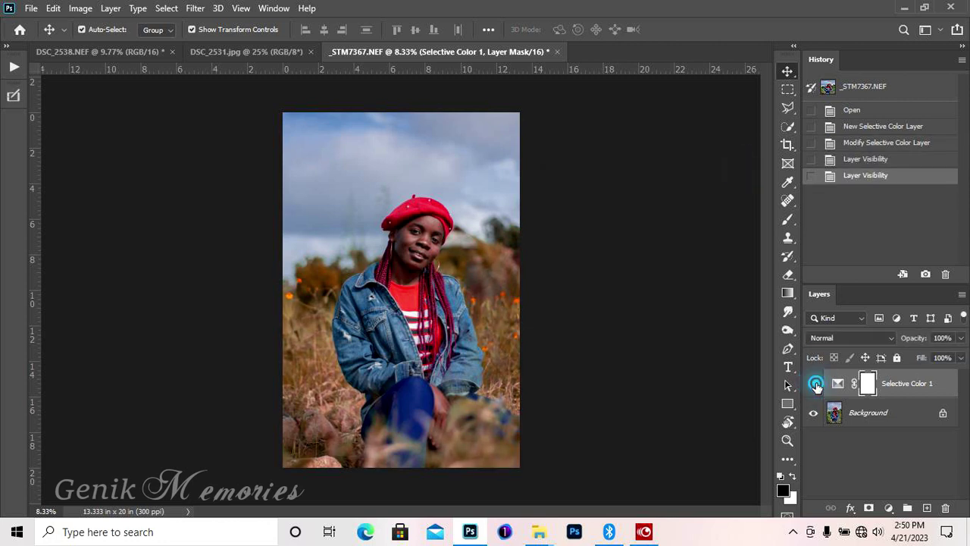
pyautogui.click(815, 385)
pyautogui.click(815, 385)
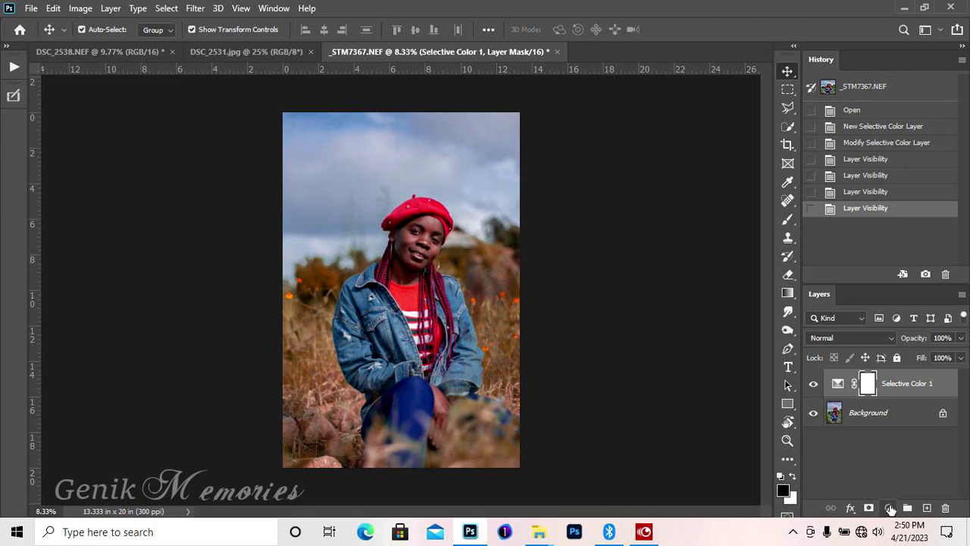
# - Zoom in and compare the close-up with and without the grade, ending with it visible
pyautogui.hotkey('ctrl', '+')
pyautogui.hotkey('ctrl', '+')
pyautogui.hotkey('ctrl', '+')
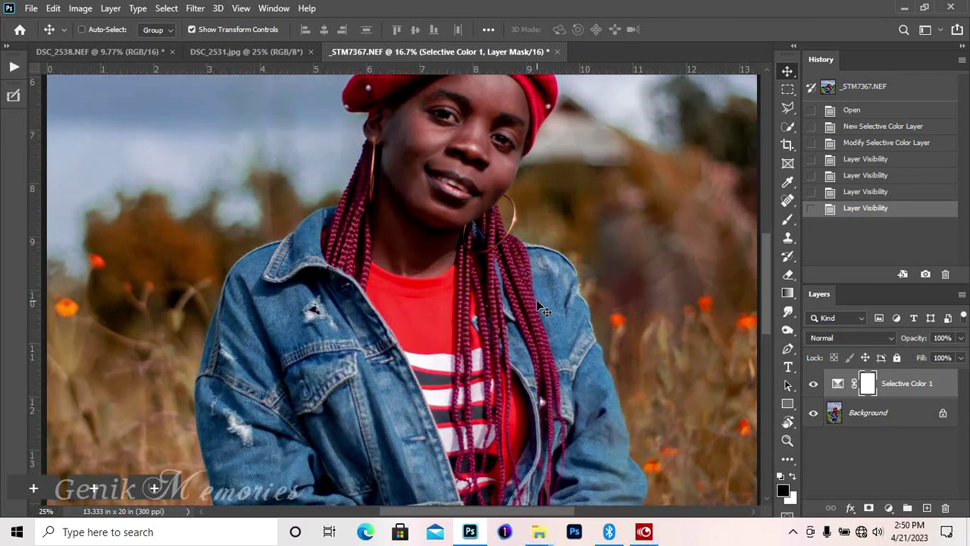
pyautogui.scroll(3, 563, 157)
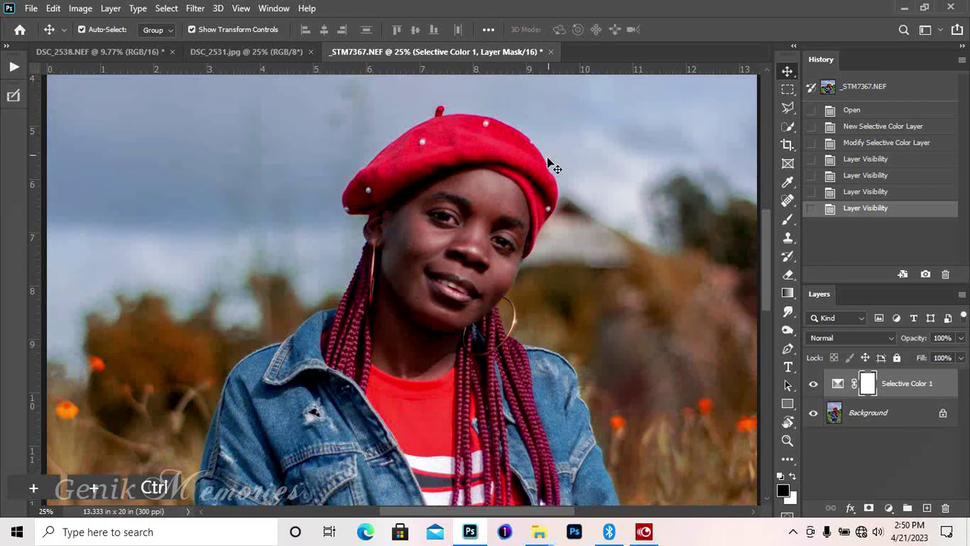
pyautogui.click(813, 385)
pyautogui.click(812, 384)
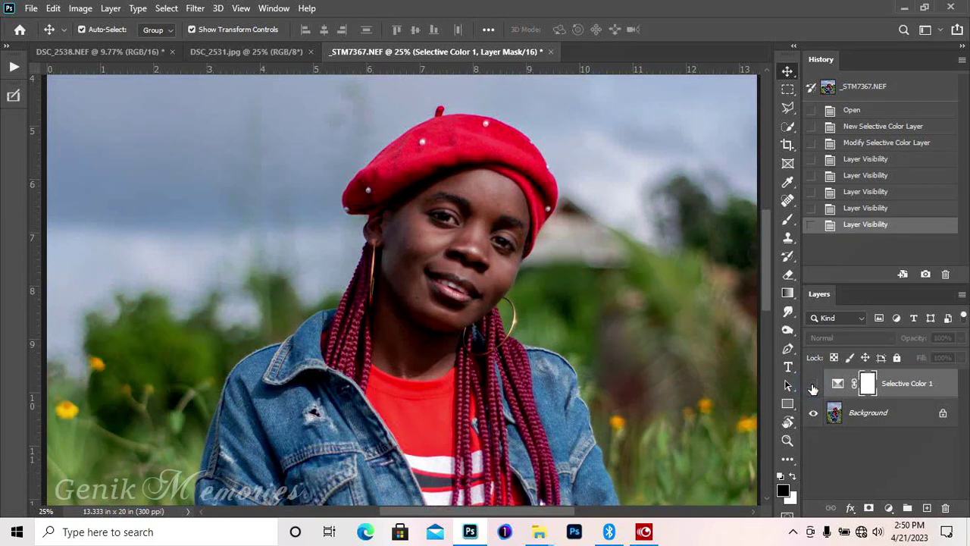
pyautogui.click(813, 384)
pyautogui.click(813, 384)
pyautogui.click(813, 384)
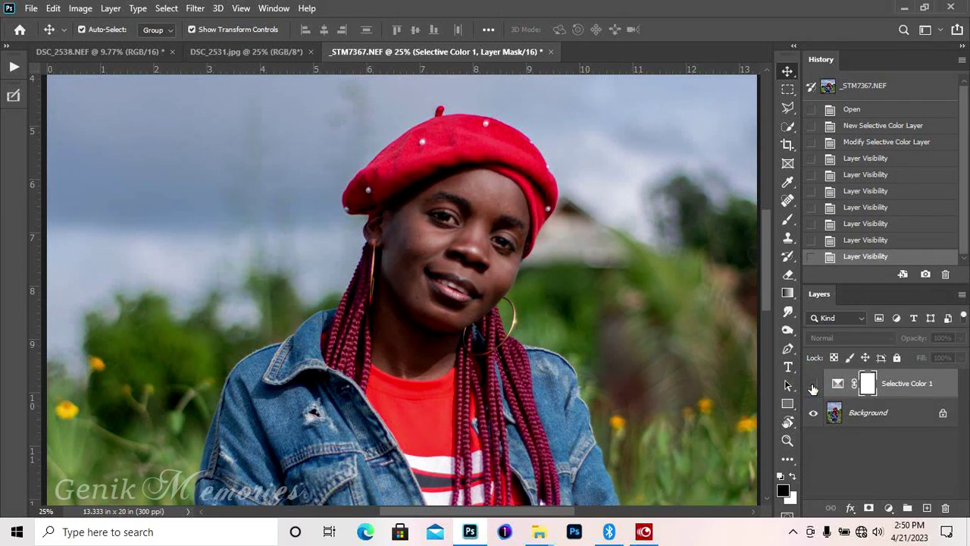
pyautogui.click(813, 384)
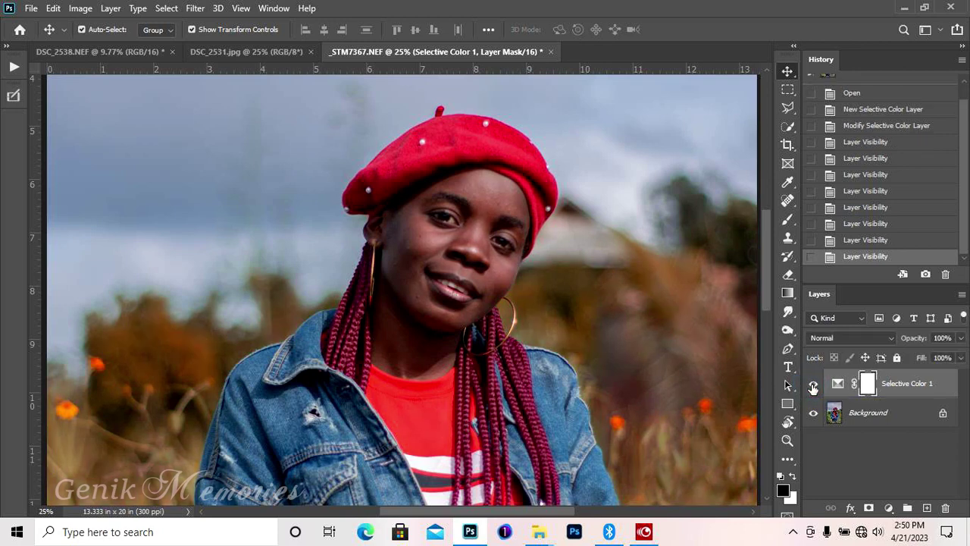
pyautogui.click(788, 219)
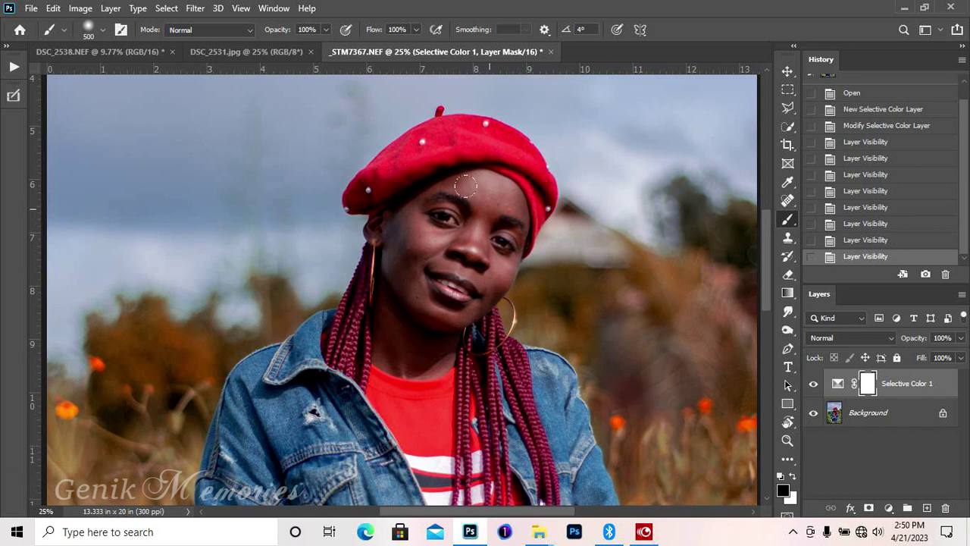
# - Paint black on the mask over the face (brush 500) and hand (brush 175), then fit to view
pyautogui.press(']')
pyautogui.click(393, 318)
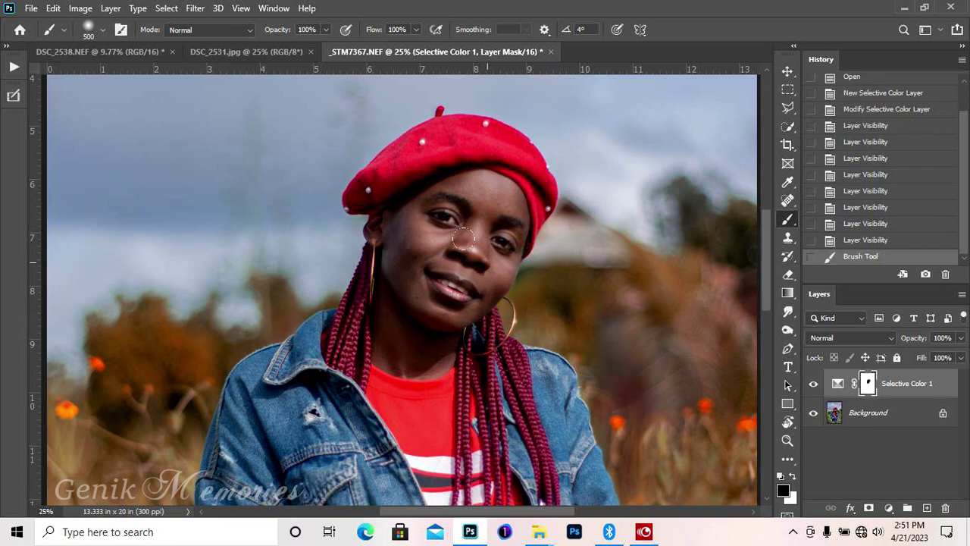
pyautogui.scroll(-2, 463, 239)
pyautogui.scroll(-2, 459, 258)
pyautogui.scroll(-5, 448, 301)
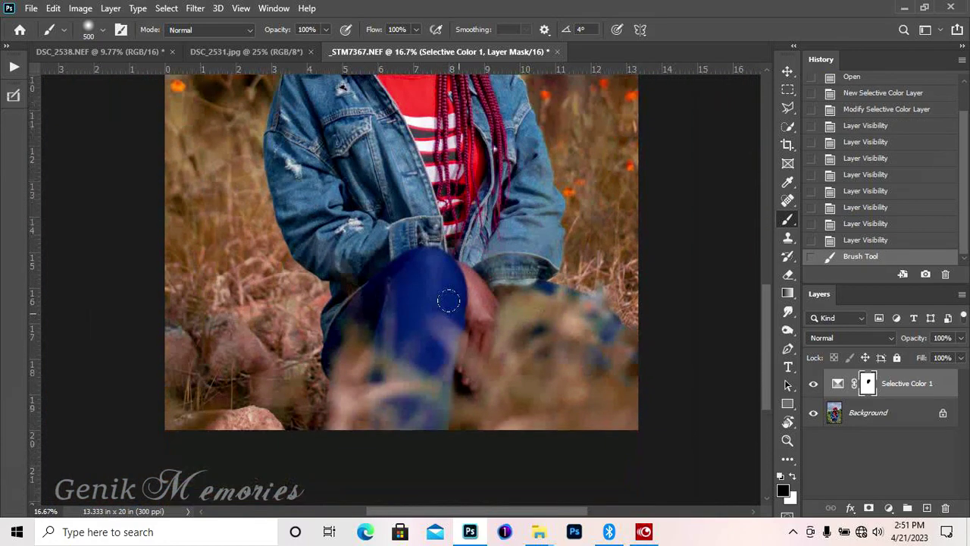
pyautogui.press('[')
pyautogui.press('[')
pyautogui.press('[')
pyautogui.press('[')
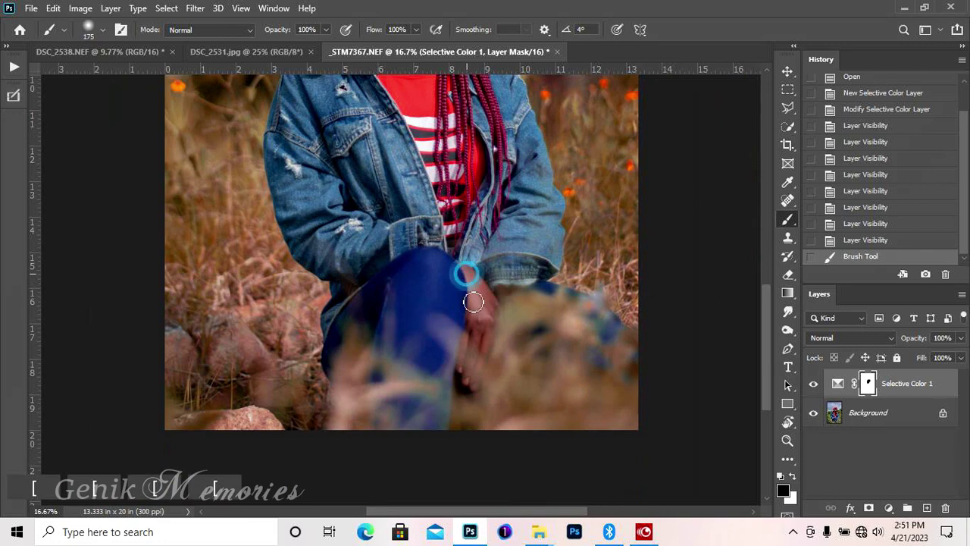
pyautogui.click(479, 346)
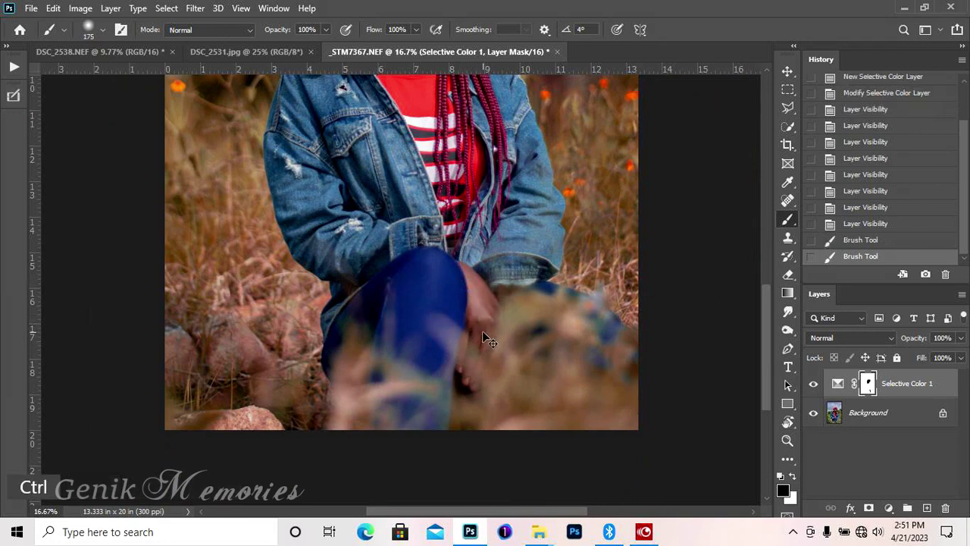
pyautogui.hotkey('ctrl', '0')
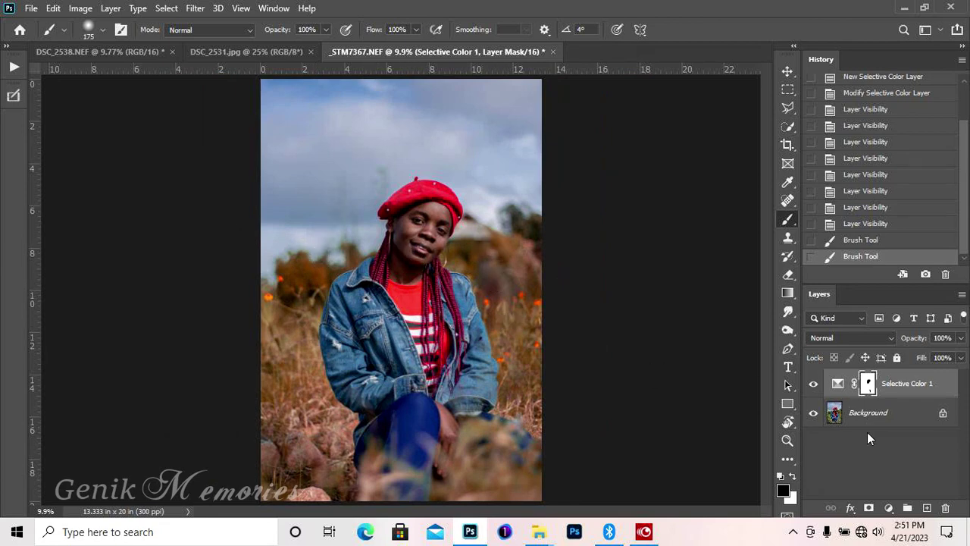
# - Add a Color Balance layer with Midtones Cyan-Red +1 and Magenta-Green +1
pyautogui.click(887, 507)
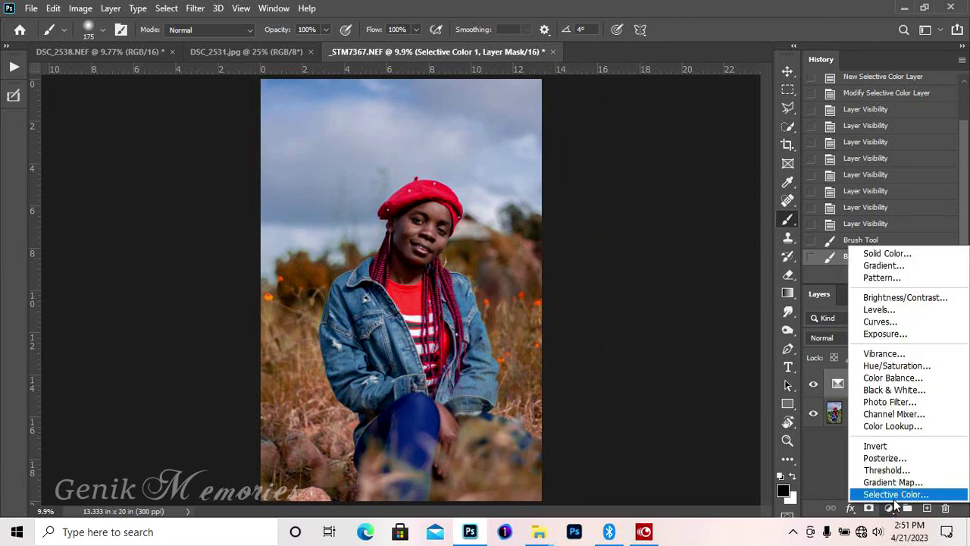
pyautogui.click(891, 378)
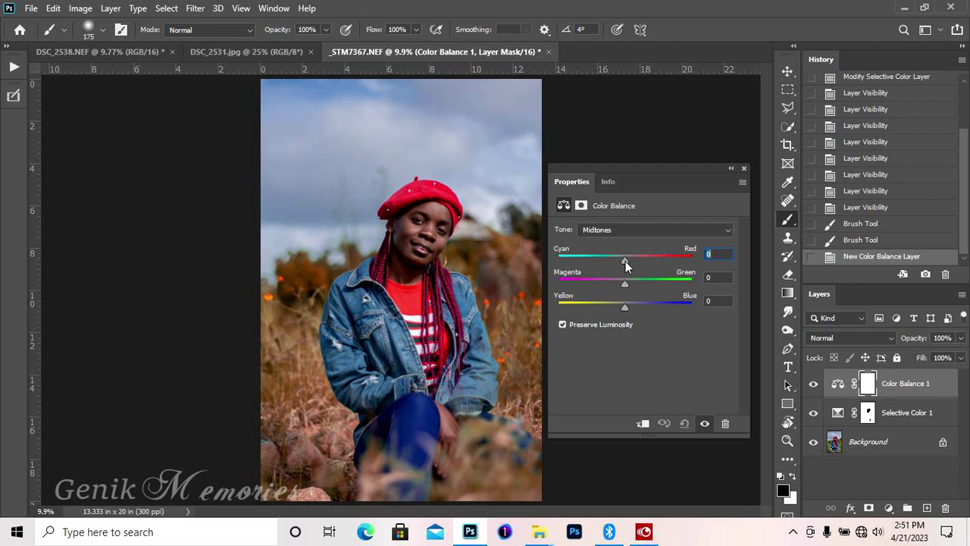
pyautogui.moveTo(625, 261)
pyautogui.mouseDown()
pyautogui.moveTo(606, 261)
pyautogui.moveTo(625, 261)
pyautogui.mouseUp()
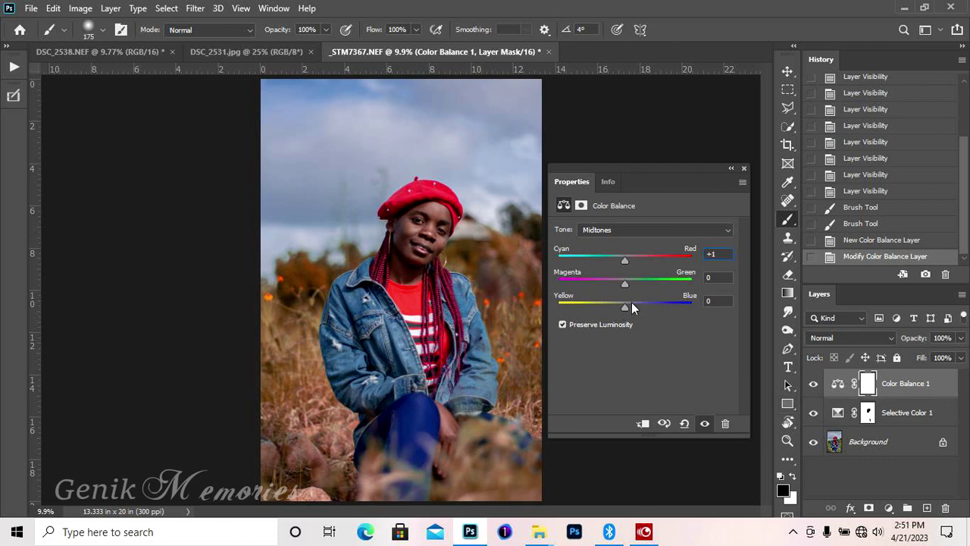
pyautogui.moveTo(626, 284)
pyautogui.mouseDown()
pyautogui.moveTo(639, 285)
pyautogui.moveTo(625, 289)
pyautogui.mouseUp()
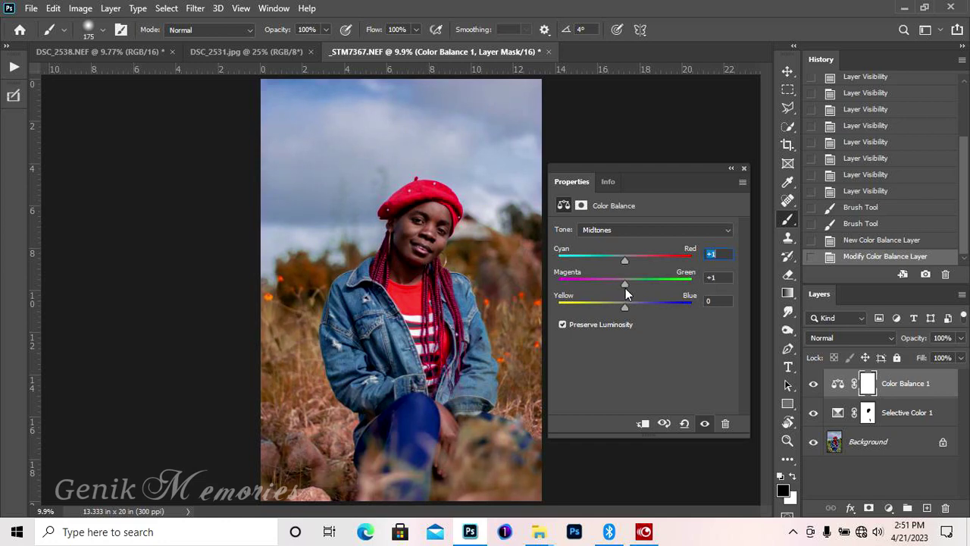
pyautogui.click(743, 168)
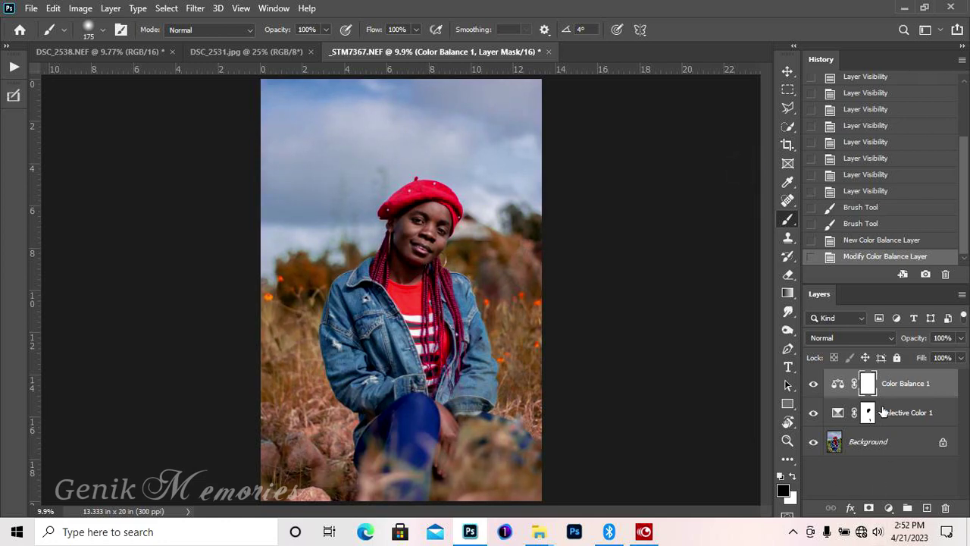
# - In Selective Color 1, raise the Cyans' Black to +100
pyautogui.click(838, 413)
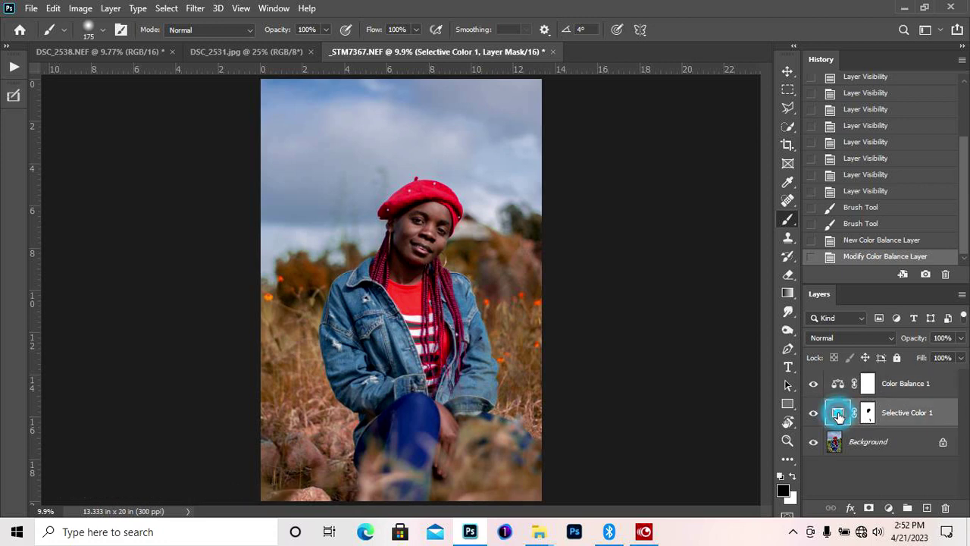
pyautogui.doubleClick(838, 412)
pyautogui.click(626, 242)
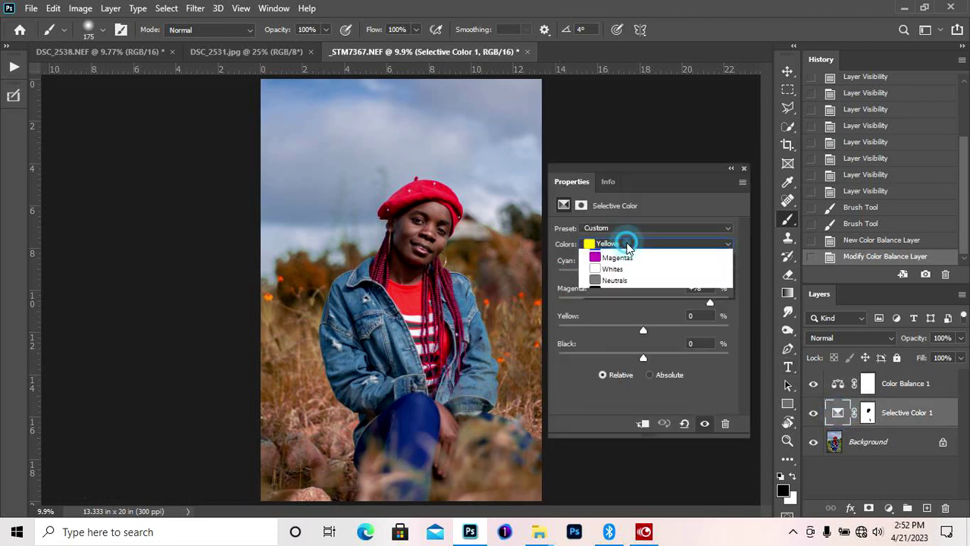
pyautogui.click(626, 290)
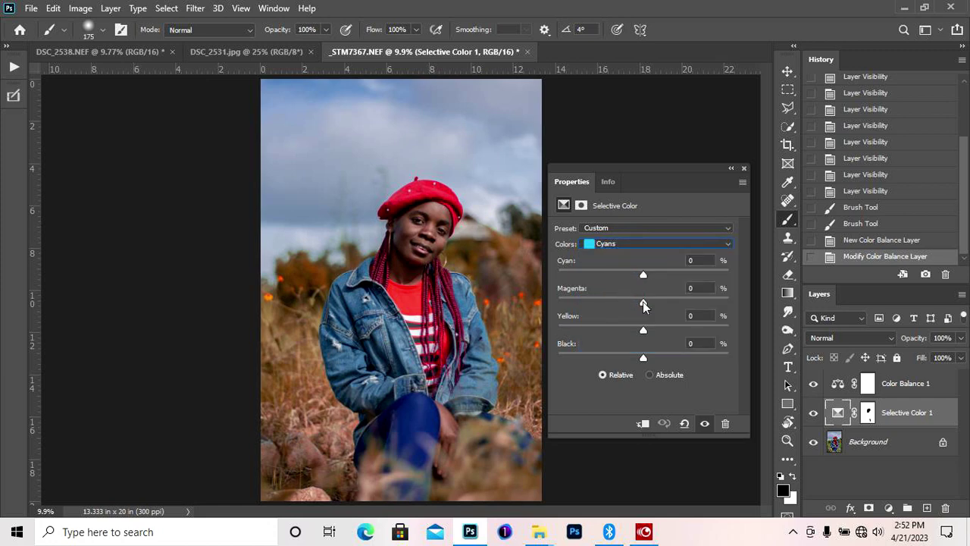
pyautogui.moveTo(642, 356); pyautogui.dragTo(685, 357)
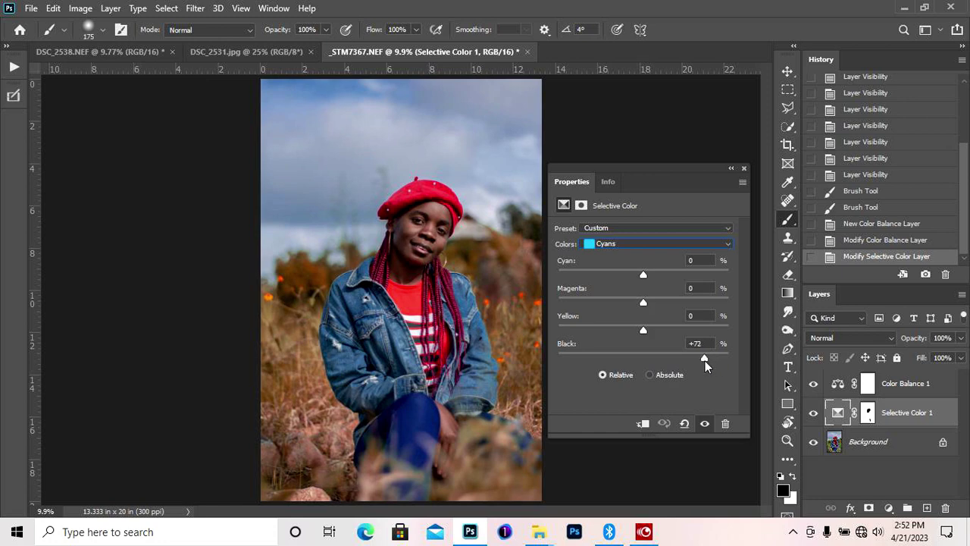
pyautogui.moveTo(741, 358); pyautogui.dragTo(708, 361)
# - Set the Blues' Black to +23 to deepen the sky
pyautogui.click(632, 244)
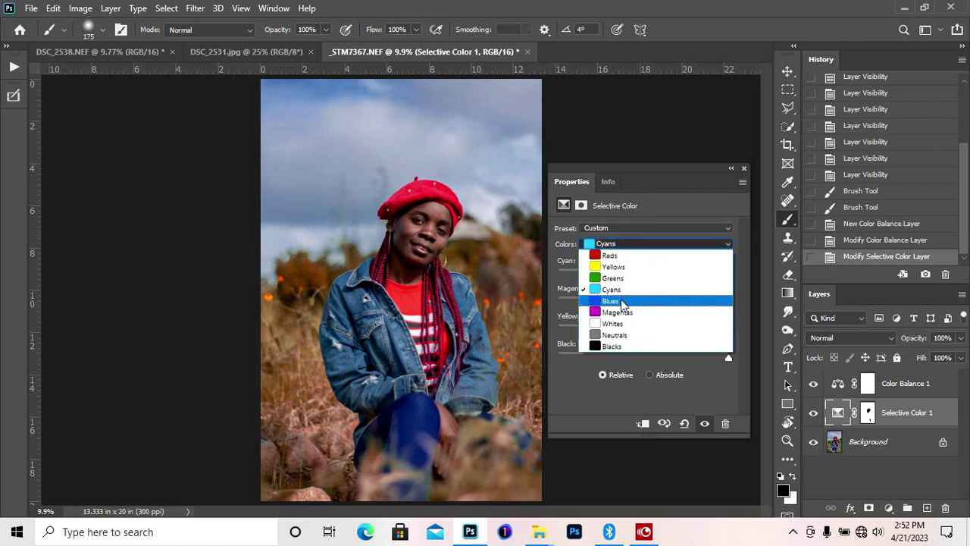
pyautogui.click(622, 301)
pyautogui.moveTo(643, 353); pyautogui.dragTo(675, 352)
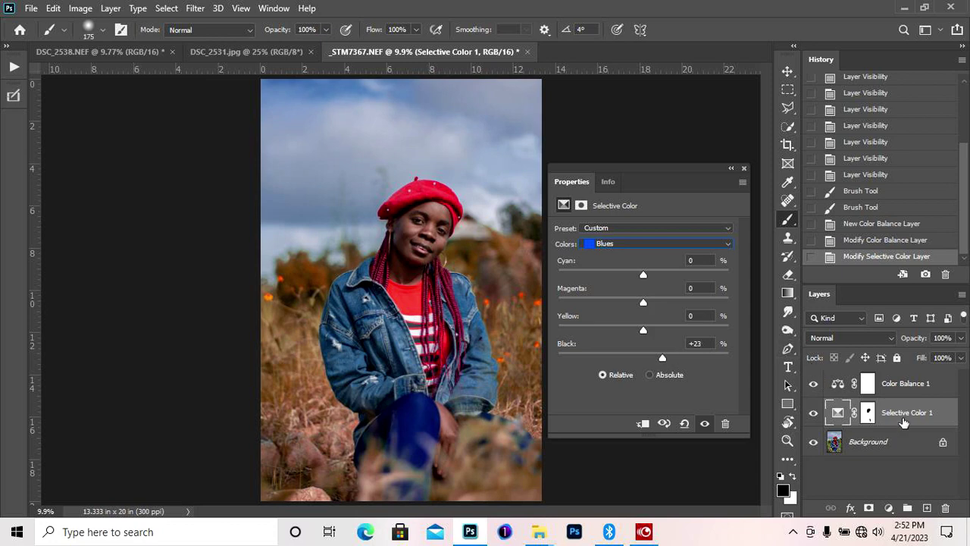
# - Close the Selective Color properties and also select the Color Balance 1 layer
pyautogui.press('ctrl')
pyautogui.click(744, 169)
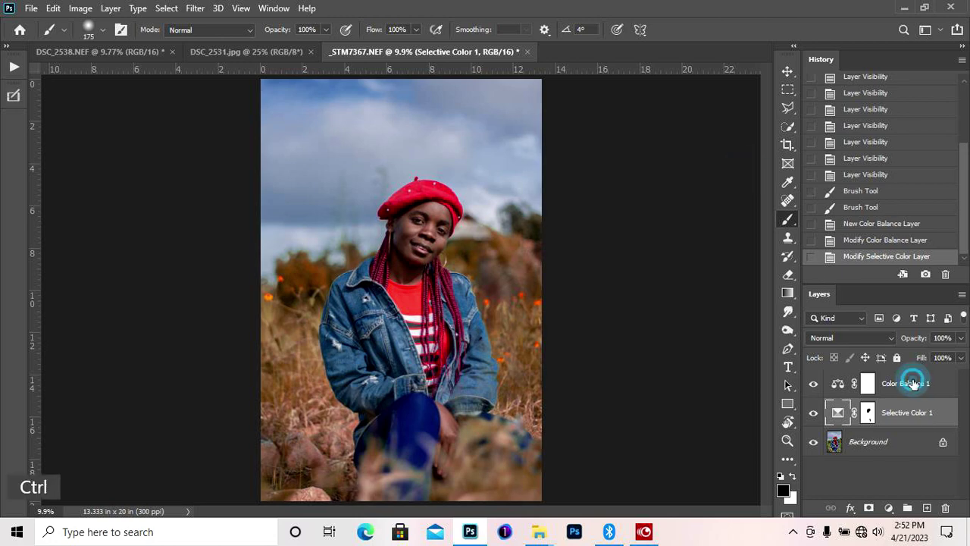
pyautogui.keyDown('ctrl'); pyautogui.click(911, 385); pyautogui.keyUp('ctrl')
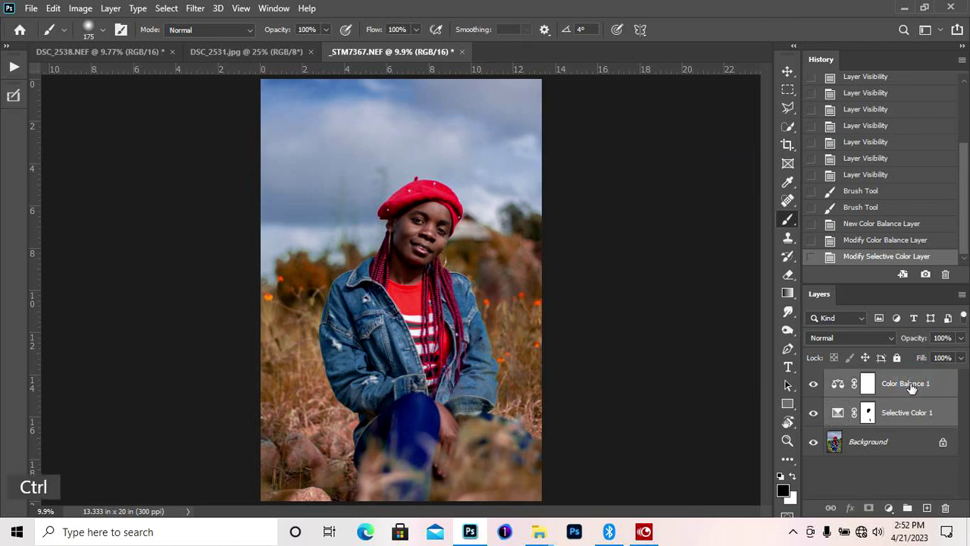
# - Compare the original Background with the teal-and-brown grade, ending with all layers visible
pyautogui.keyDown('alt'); pyautogui.click(814, 443); pyautogui.keyUp('alt')
pyautogui.keyDown('alt'); pyautogui.click(814, 443); pyautogui.keyUp('alt')
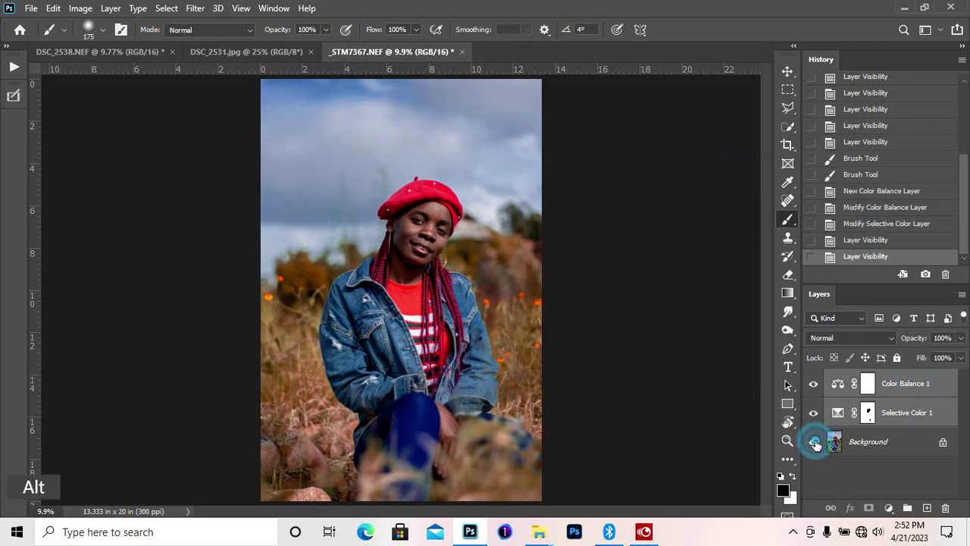
pyautogui.keyDown('alt'); pyautogui.click(815, 442); pyautogui.keyUp('alt')
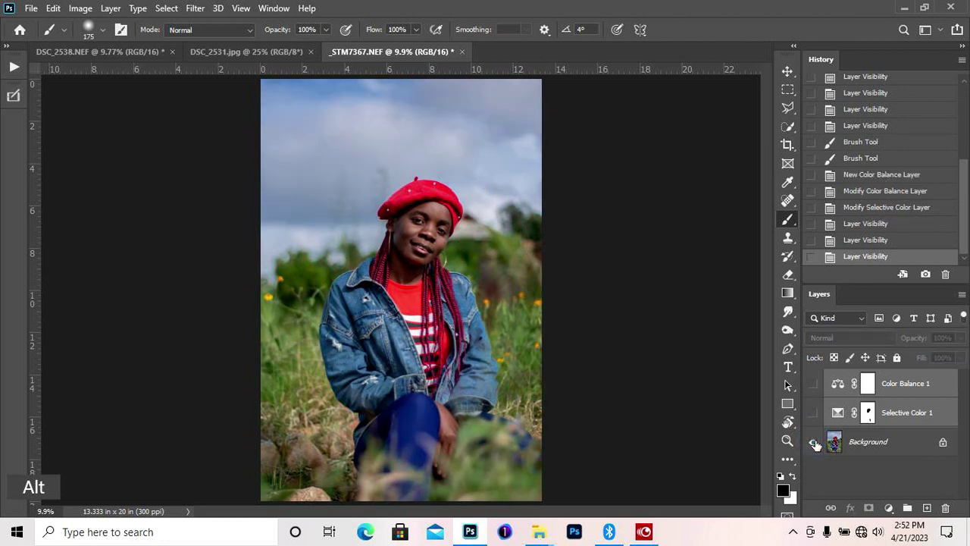
pyautogui.keyDown('alt'); pyautogui.click(814, 443); pyautogui.keyUp('alt')
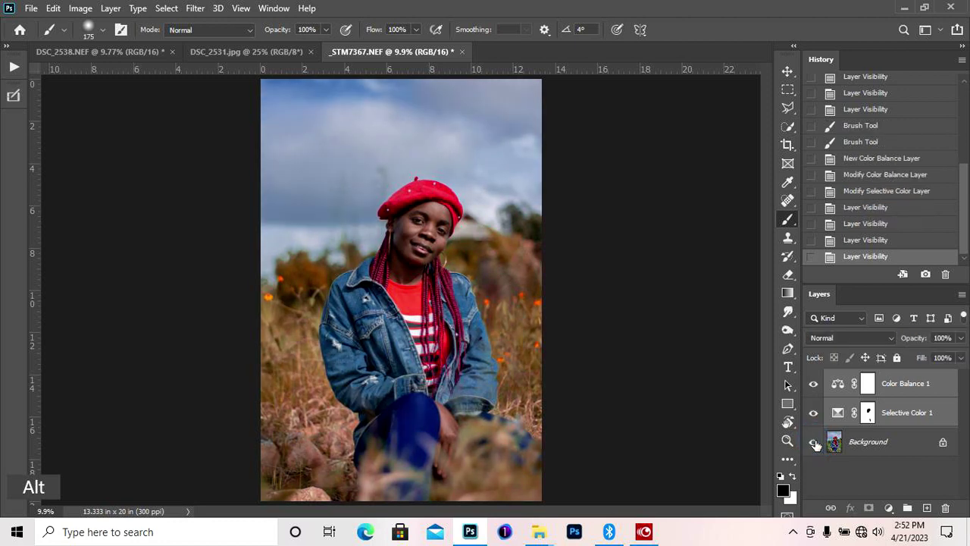